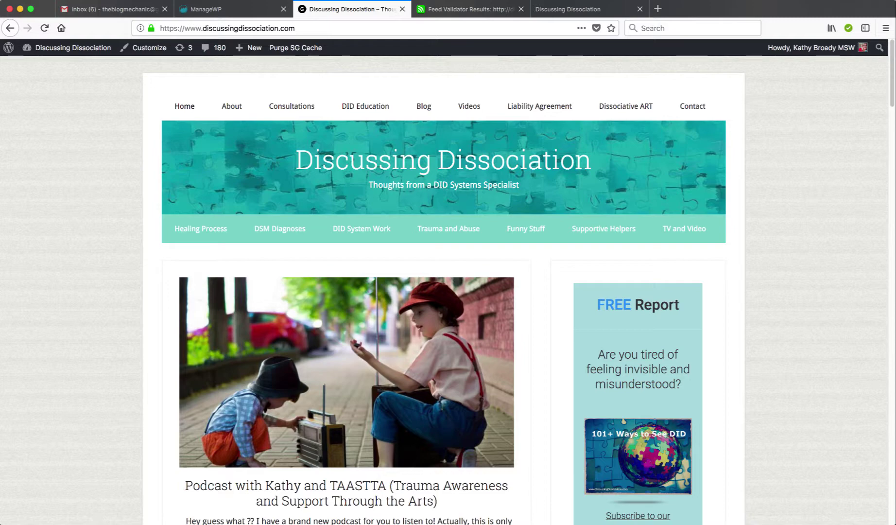
Review Feed Validator's results for the feed and its 'This feed does not validate' message
left_click(446, 10)
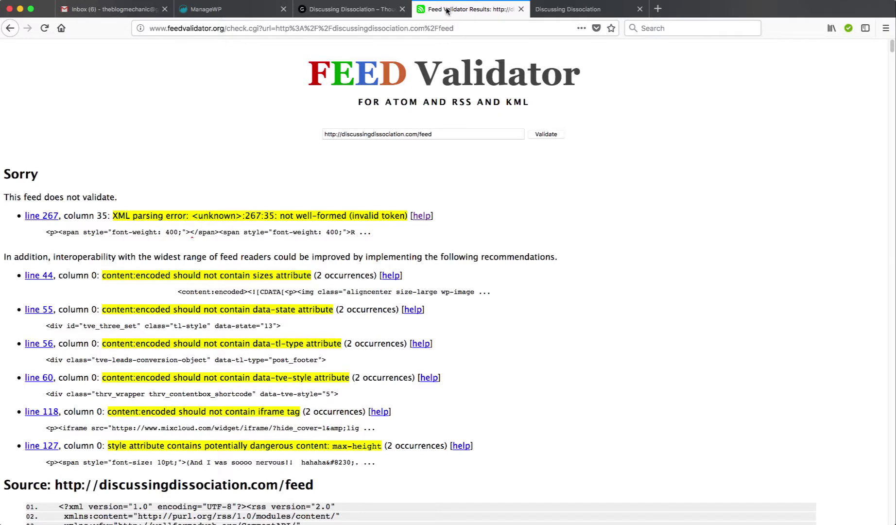
left_click(441, 134)
left_click_drag(430, 133, 322, 132)
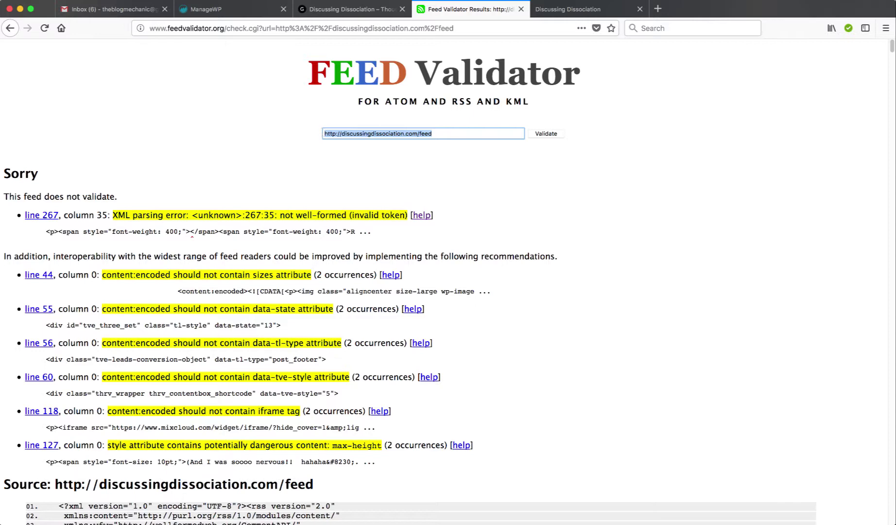
left_click_drag(892, 46, 891, 49)
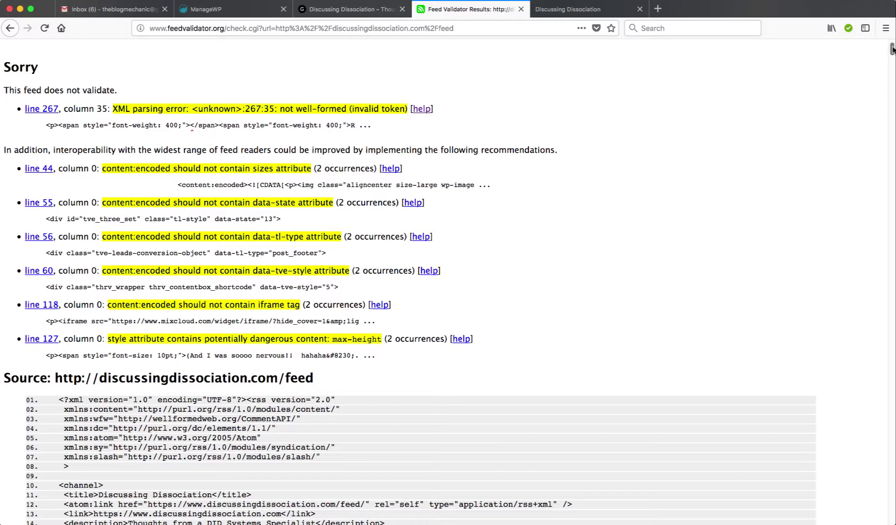
left_click_drag(892, 49, 892, 44)
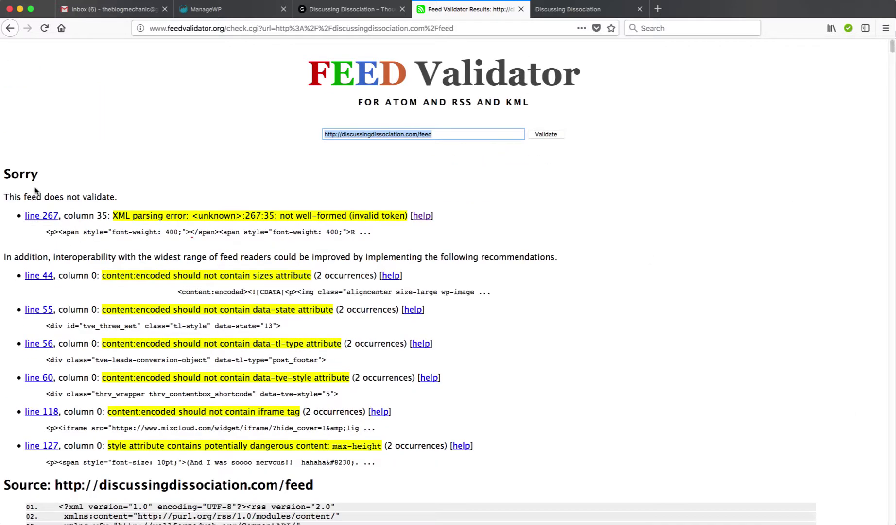
left_click_drag(4, 198, 120, 200)
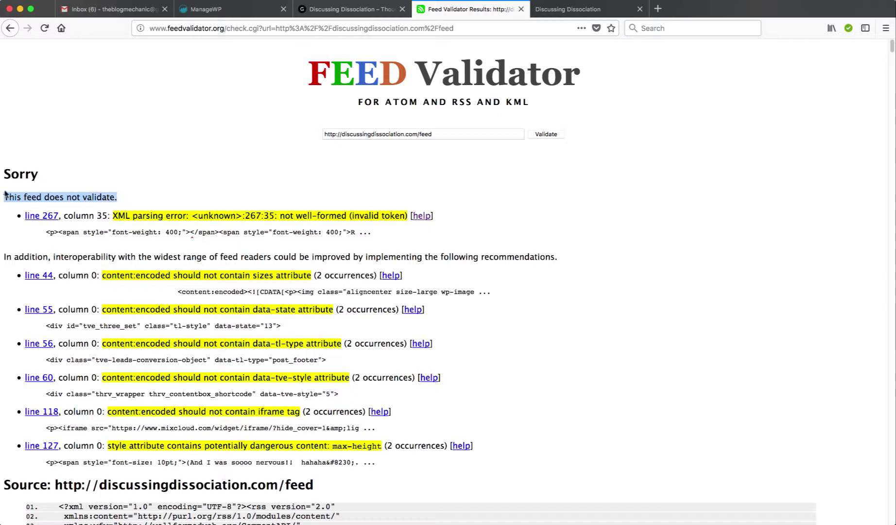
left_click_drag(132, 201, 4, 196)
left_click(179, 175)
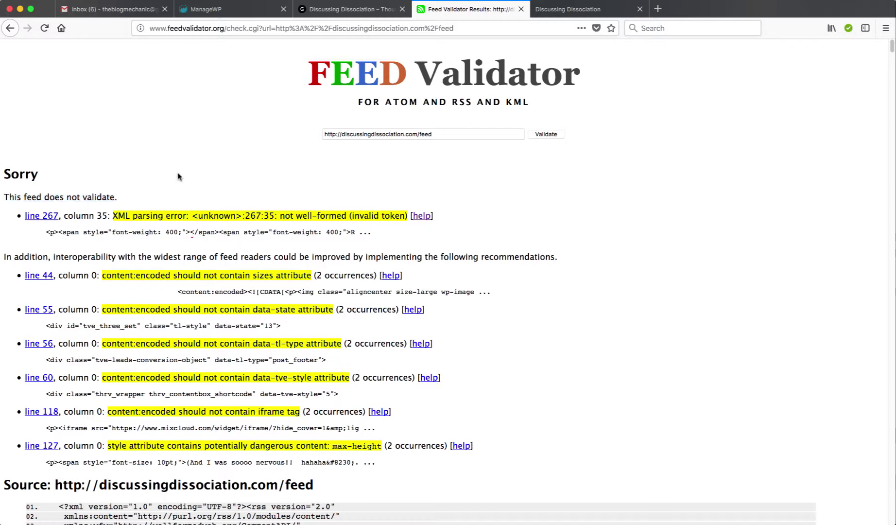
Jump to source line 267 and select its empty span code and closing </span> tag
left_click(41, 216)
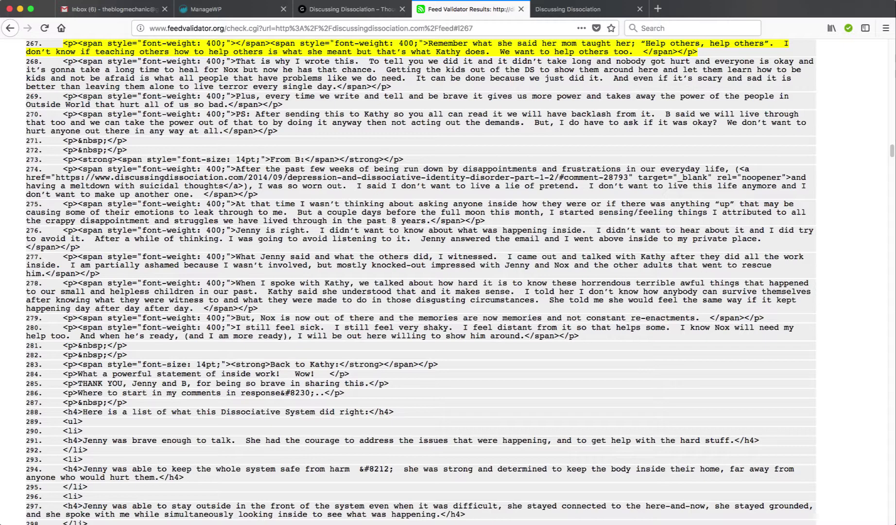
scroll(826, 273, "up", 2)
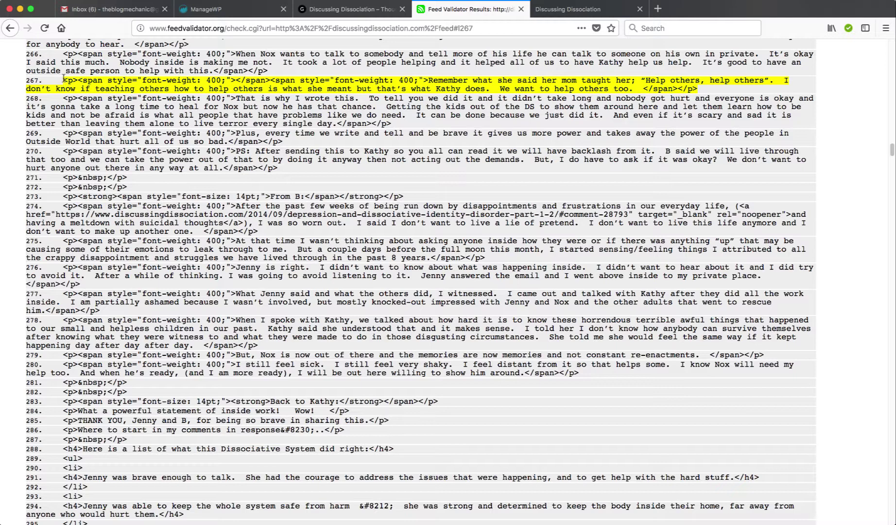
left_click_drag(63, 79, 704, 92)
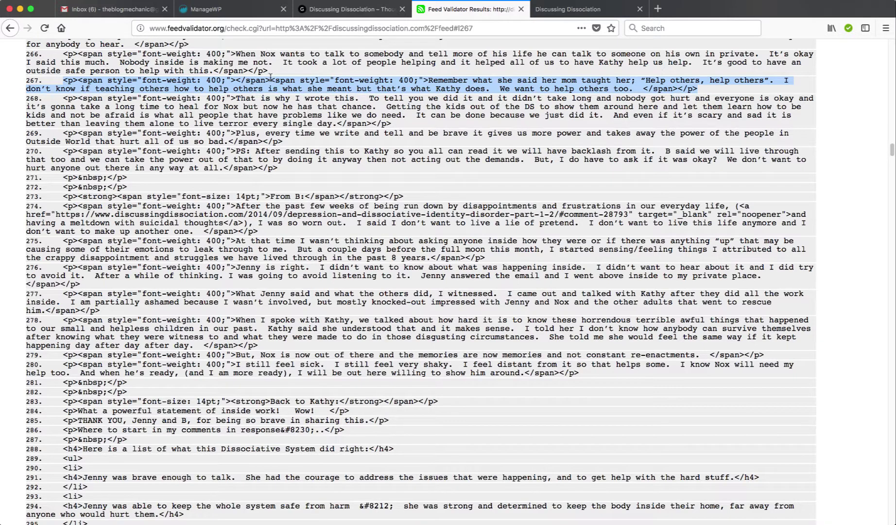
left_click_drag(269, 80, 85, 80)
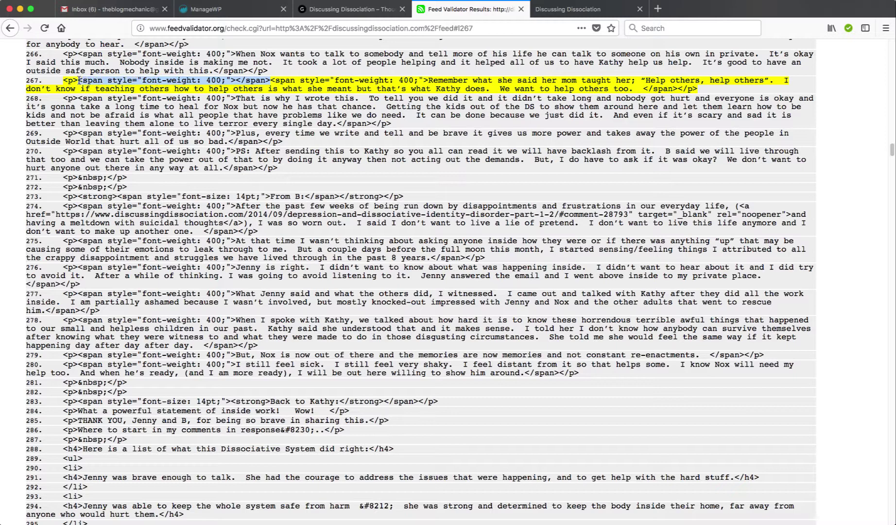
left_click(235, 81)
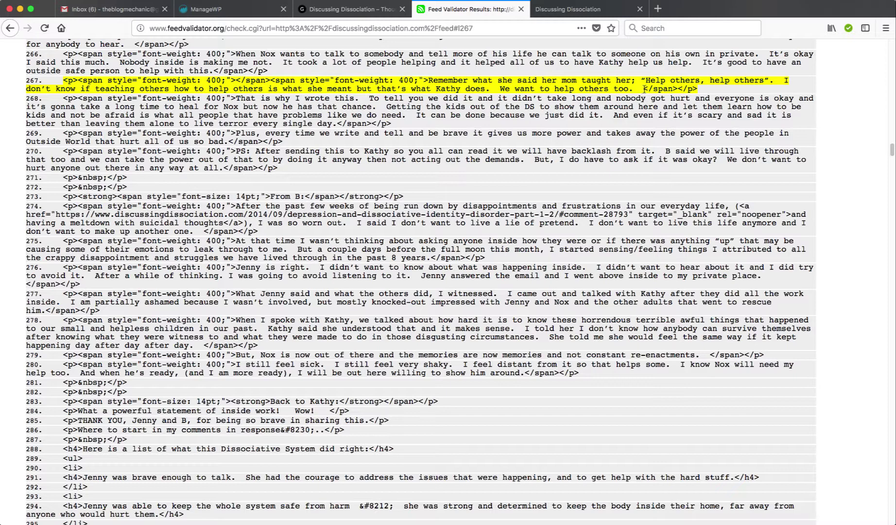
left_click_drag(645, 89, 680, 89)
Select the full address of the site's feed page
left_click(587, 15)
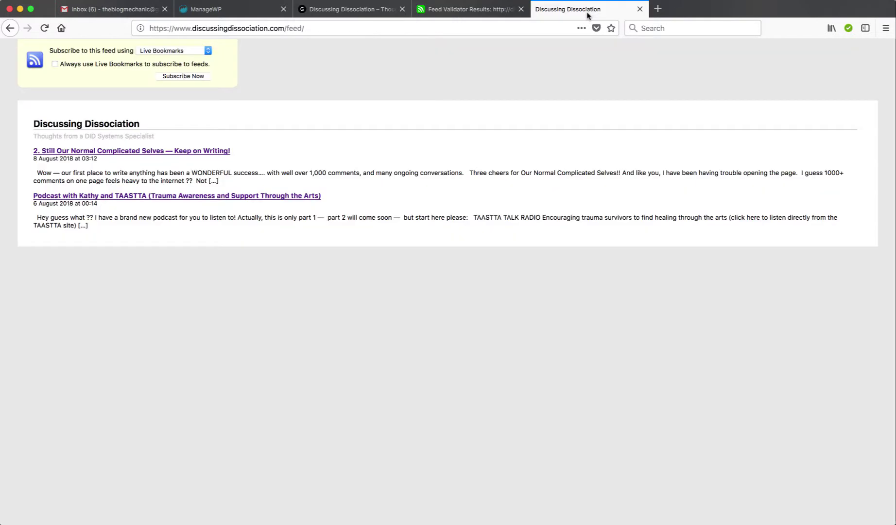
left_click(306, 28)
left_click_drag(252, 29, 128, 28)
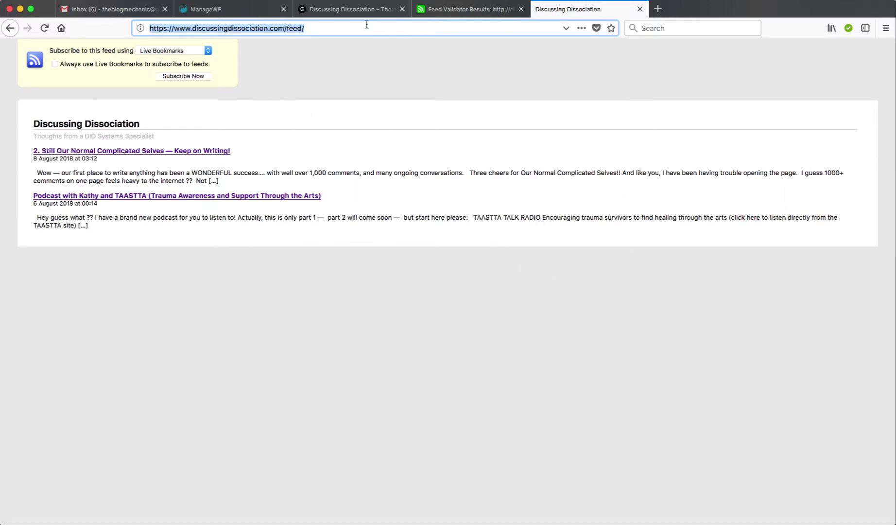
Select the full code of line 267, then go to the Discussing Dissociation home page
left_click(476, 11)
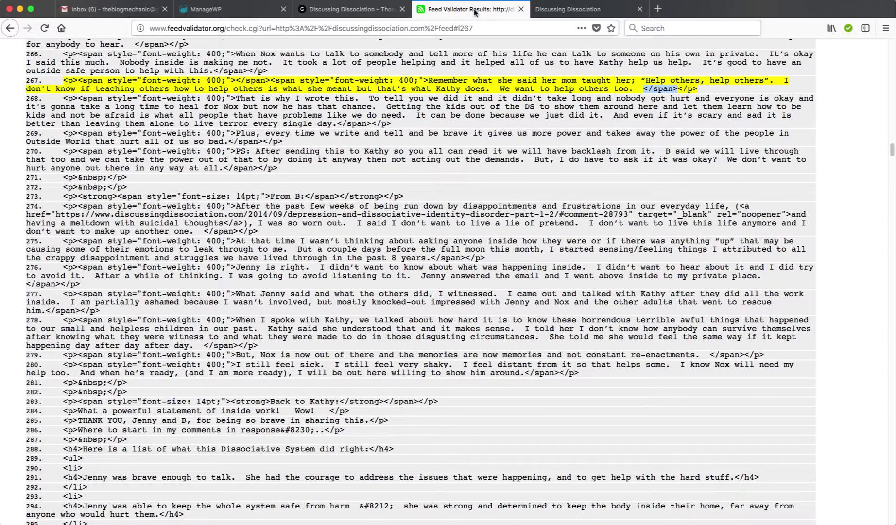
left_click(63, 79)
left_click_drag(63, 79, 704, 92)
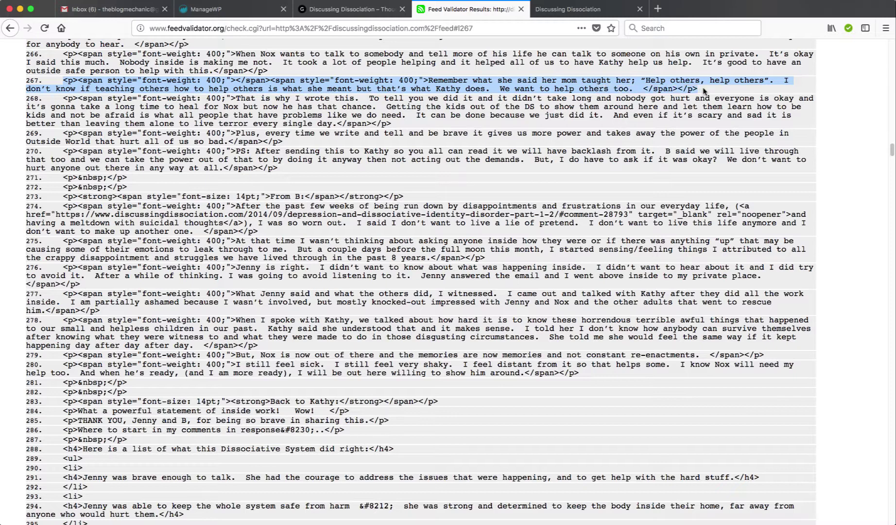
left_click(549, 16)
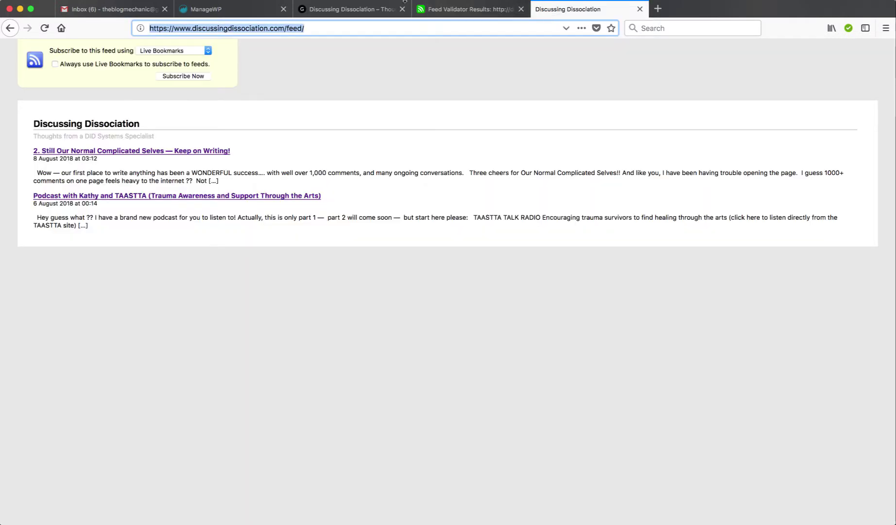
left_click(341, 9)
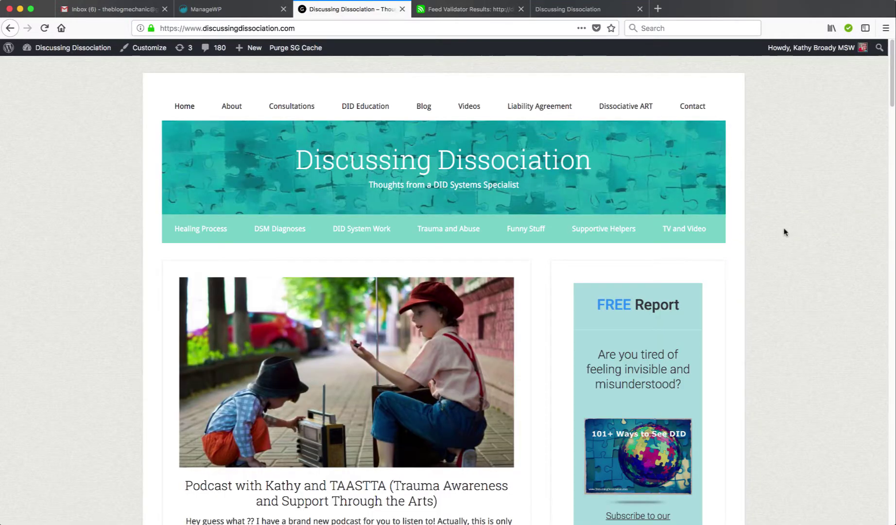
Search the website for the pasted line 267 code
scroll(785, 232, "down", 20)
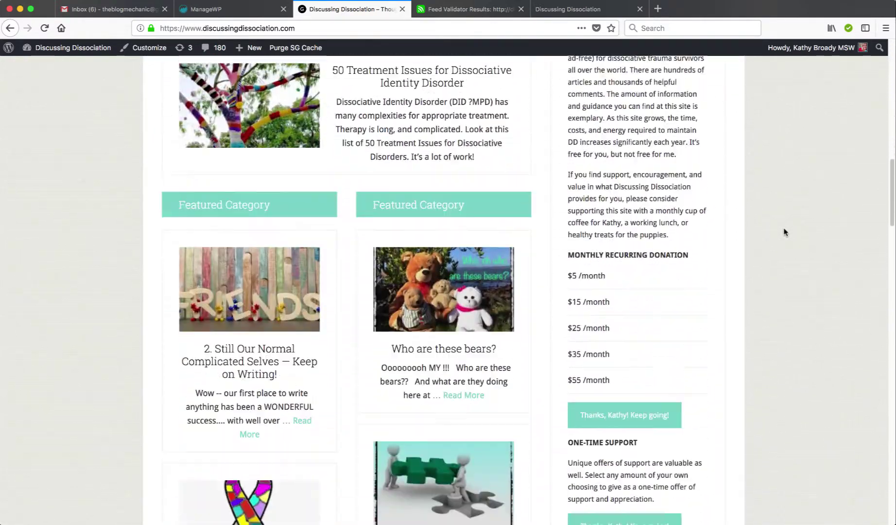
scroll(785, 232, "down", 15)
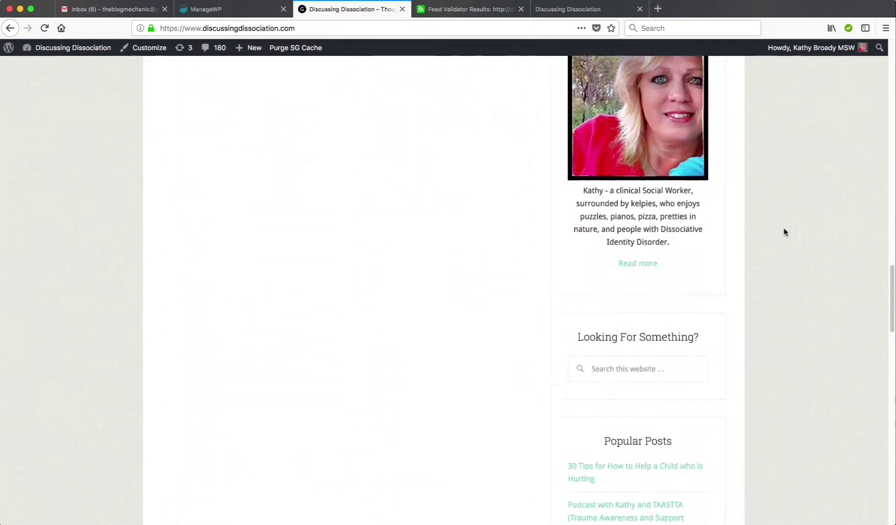
scroll(785, 232, "down", 5)
left_click(618, 223)
key("super+v")
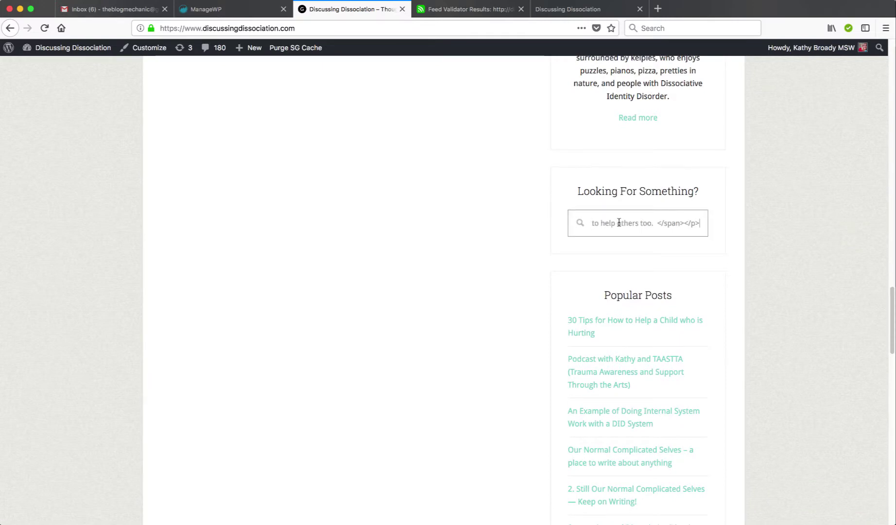
key("Return")
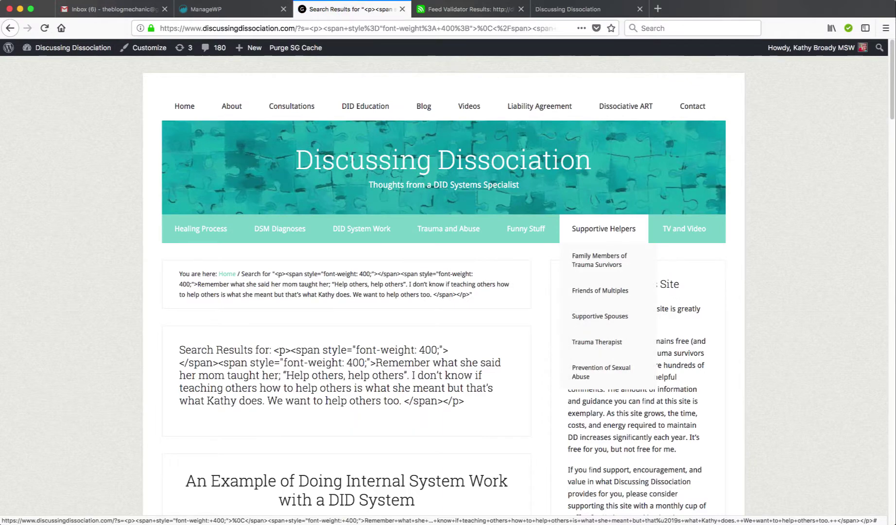
Open the result 'An Example of Doing Internal System Work with a DID System'
scroll(381, 343, "down", 5)
scroll(381, 343, "down", 1)
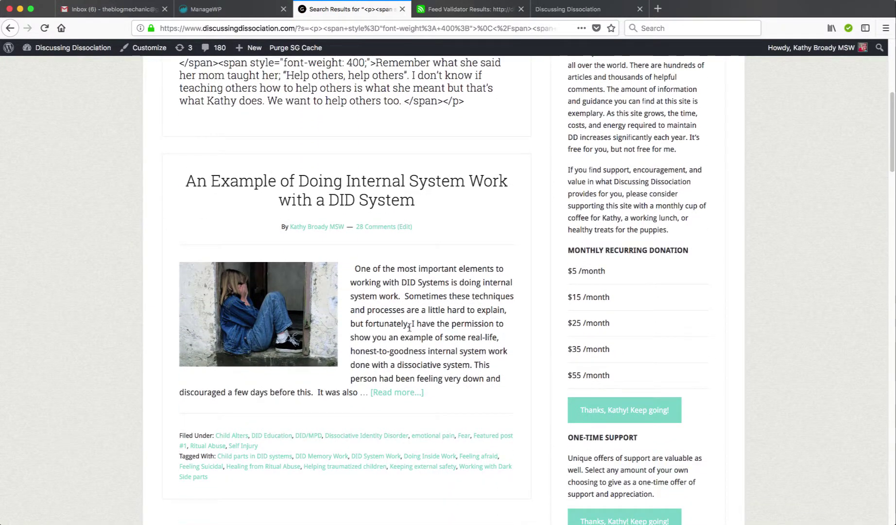
left_click(384, 190)
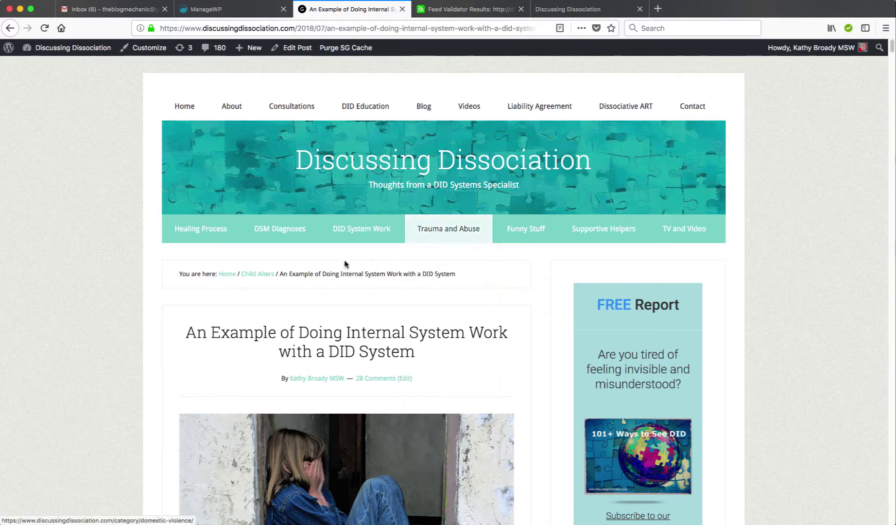
Open the post in the editor and find-in-page for the pasted closing span code
left_click(298, 52)
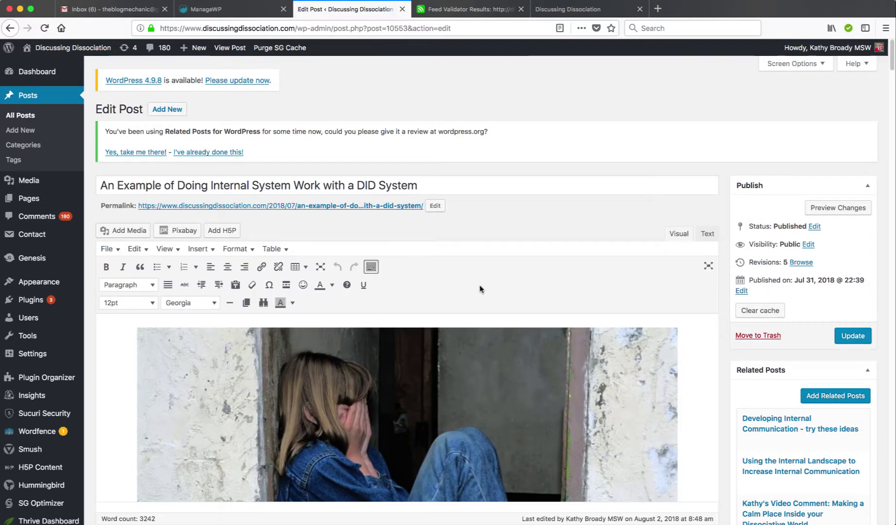
key("super+f")
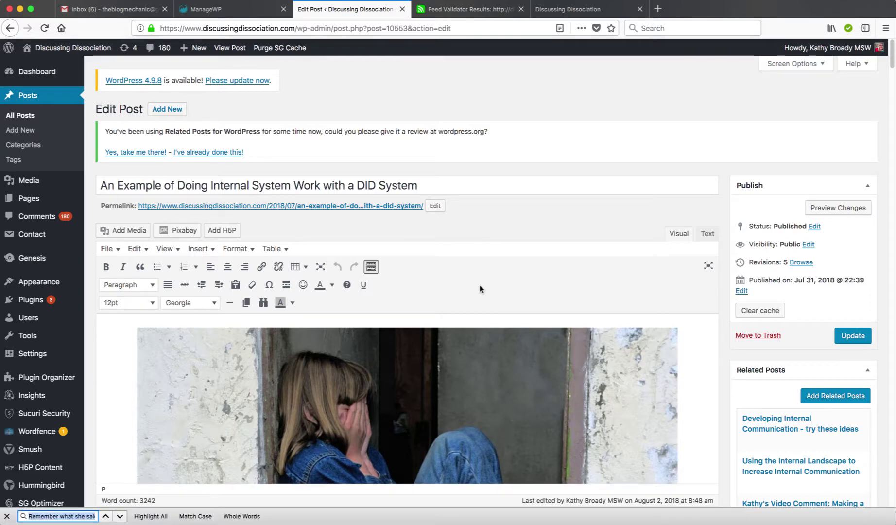
left_click(80, 517)
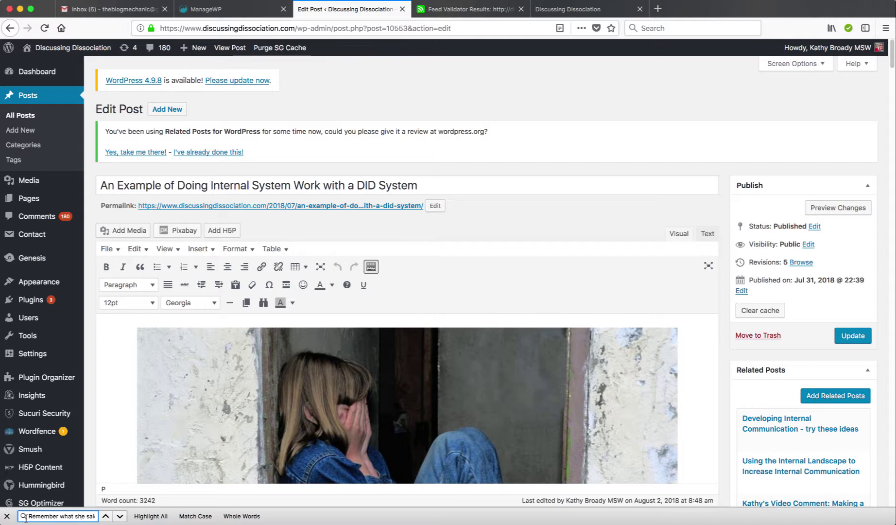
left_click_drag(24, 516, 130, 519)
key("BackSpace")
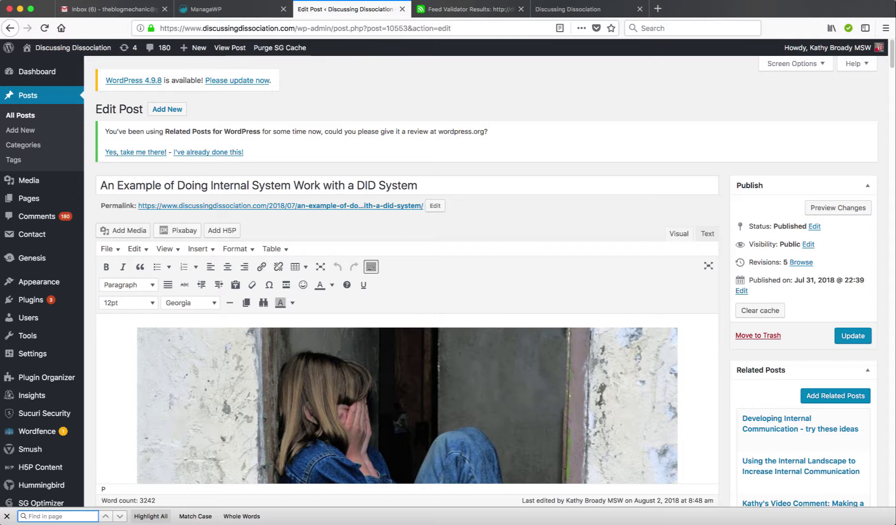
key("super+v")
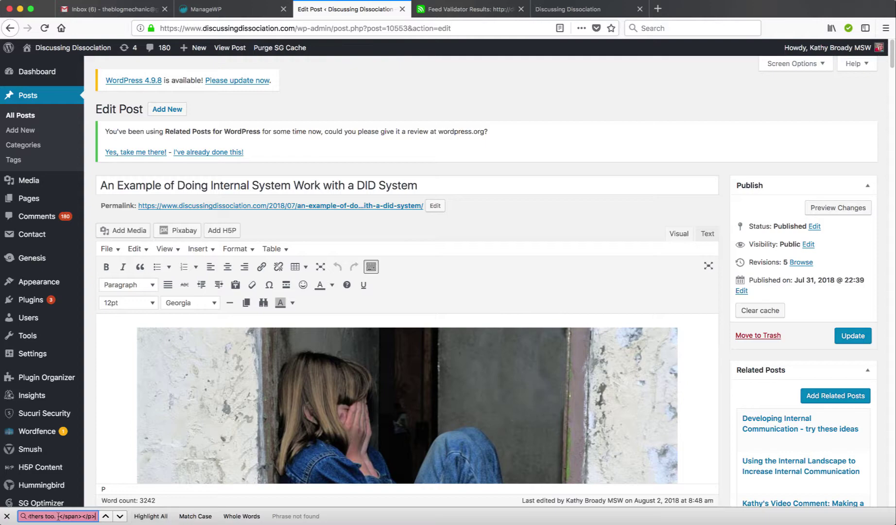
scroll(597, 270, "down", 10)
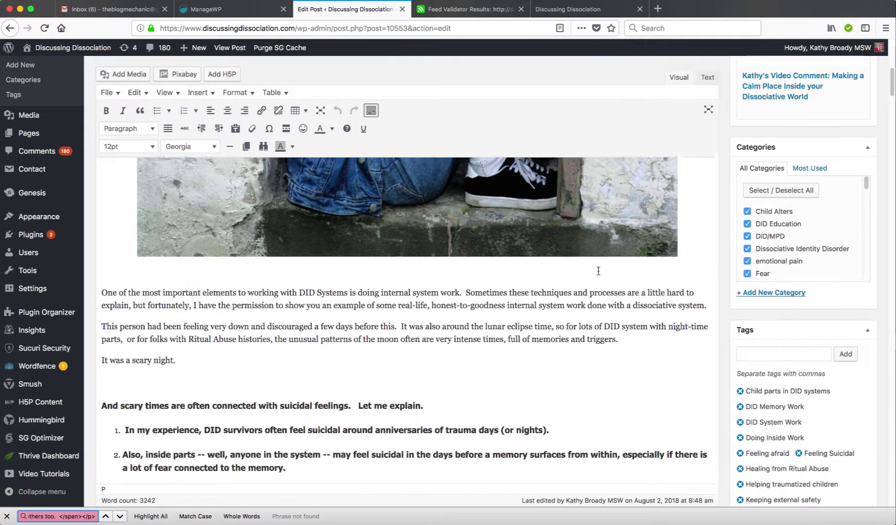
scroll(597, 270, "down", 15)
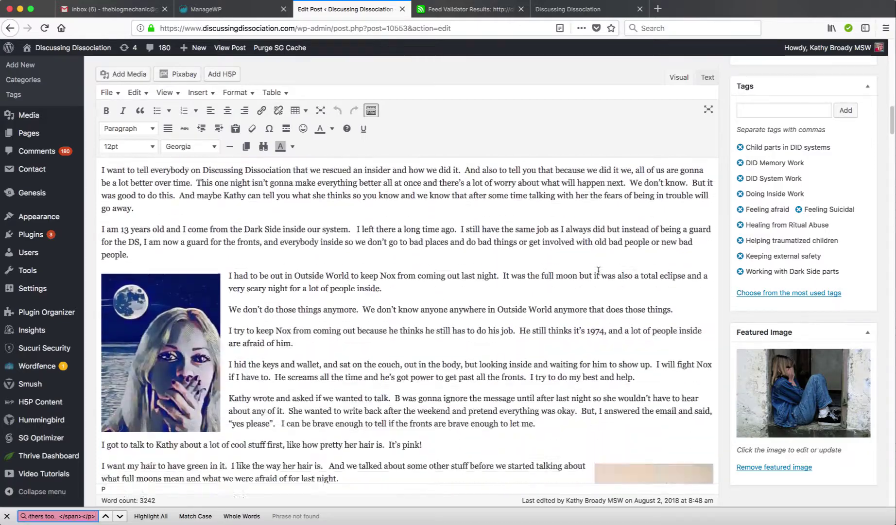
scroll(598, 271, "down", 15)
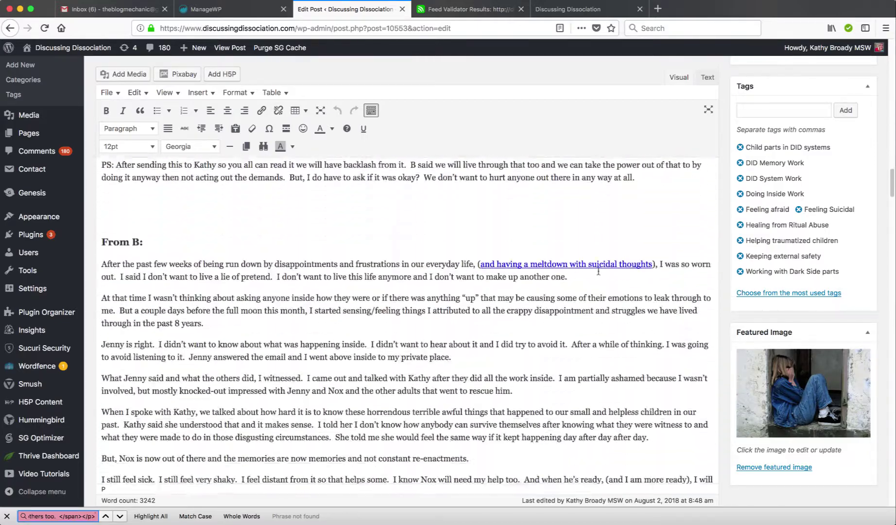
scroll(597, 271, "up", 15)
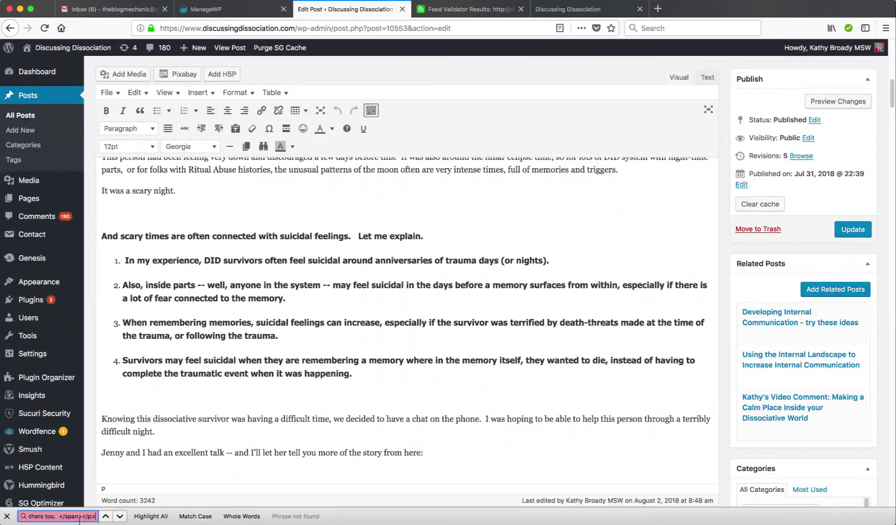
Go back to the published post, then return to the Feed Validator results
left_click(11, 28)
scroll(503, 281, "down", 5)
scroll(503, 280, "down", 8)
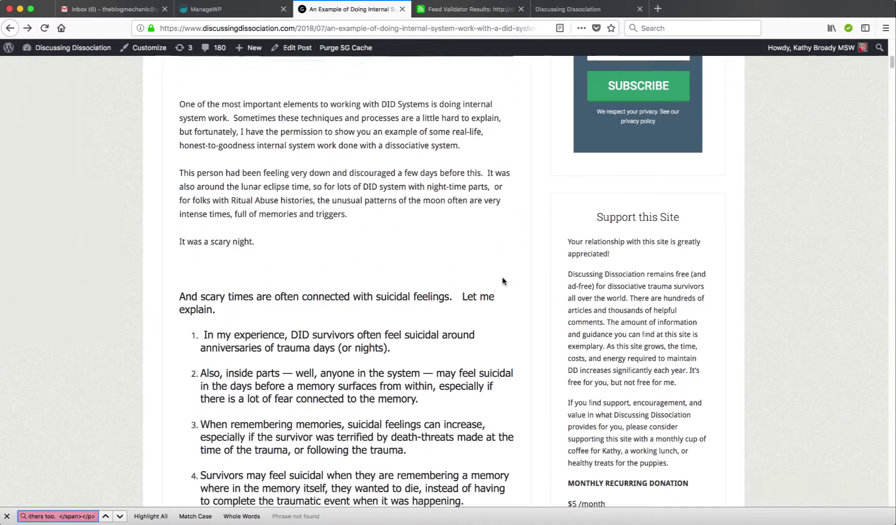
left_click(469, 9)
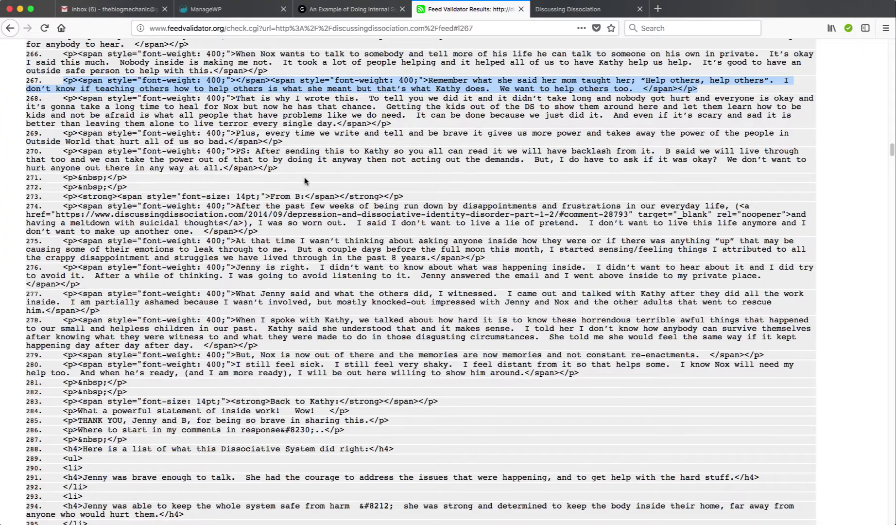
On line 267, select the stray span and the quote 'Remember what she said her mom taught her'
scroll(304, 178, "up", 5)
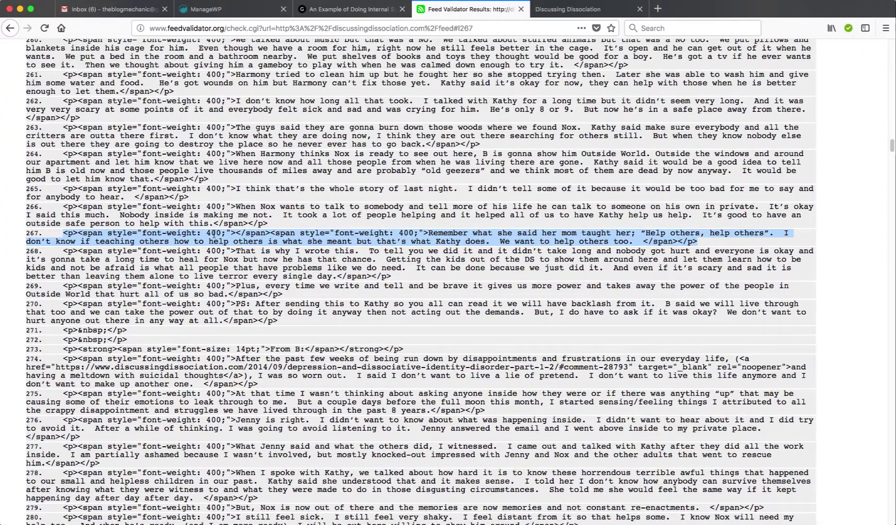
left_click(263, 233)
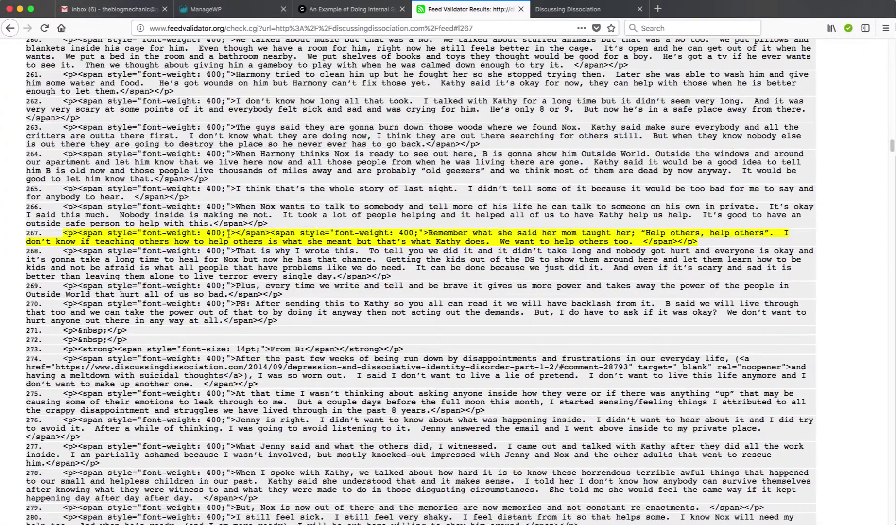
scroll(272, 232, "down", 1)
left_click_drag(271, 231, 95, 229)
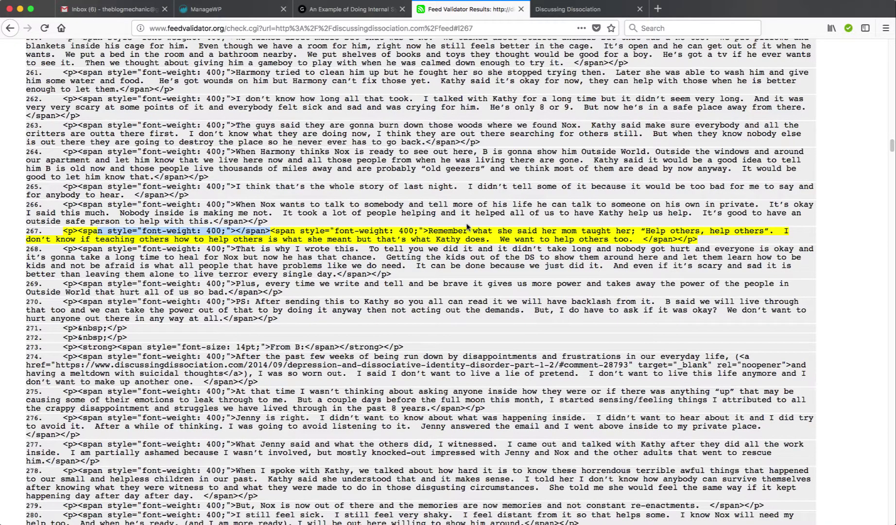
left_click_drag(428, 229, 773, 228)
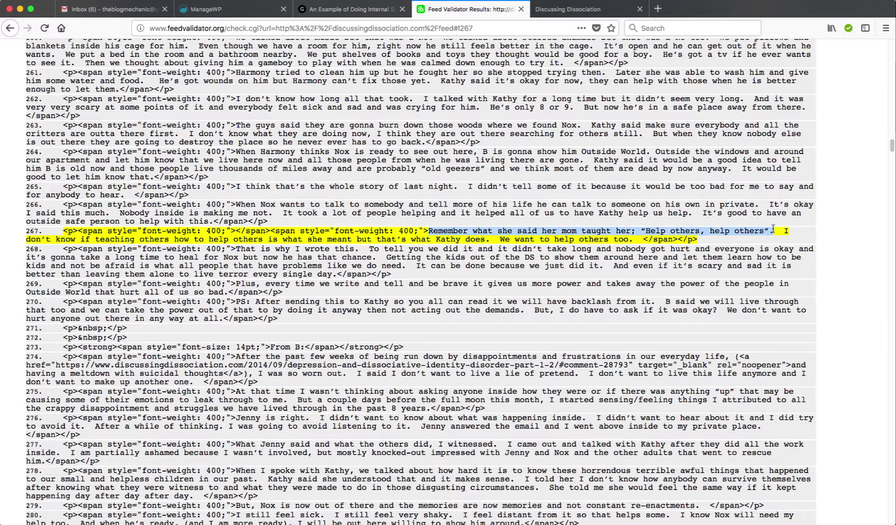
Search the site for the copied 'Remember what she said her mom taught her' quote
left_click(351, 9)
scroll(841, 332, "down", 4)
scroll(842, 333, "down", 17)
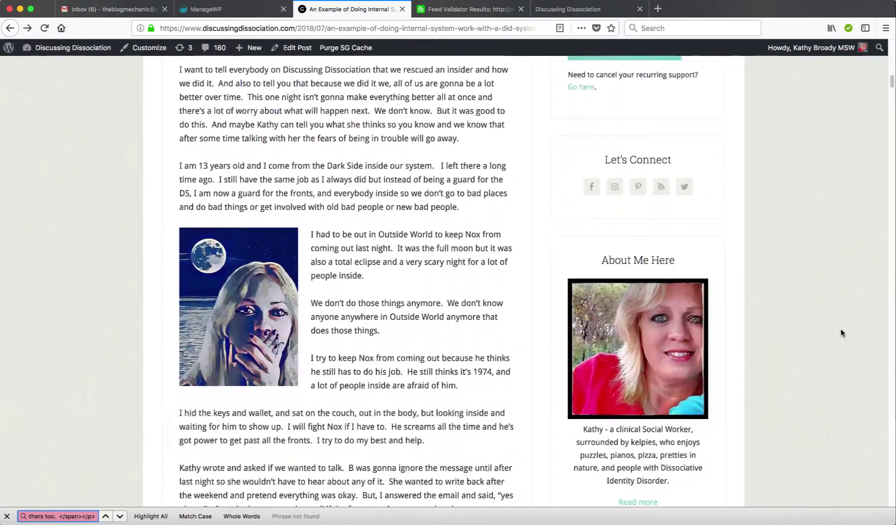
scroll(832, 331, "down", 1)
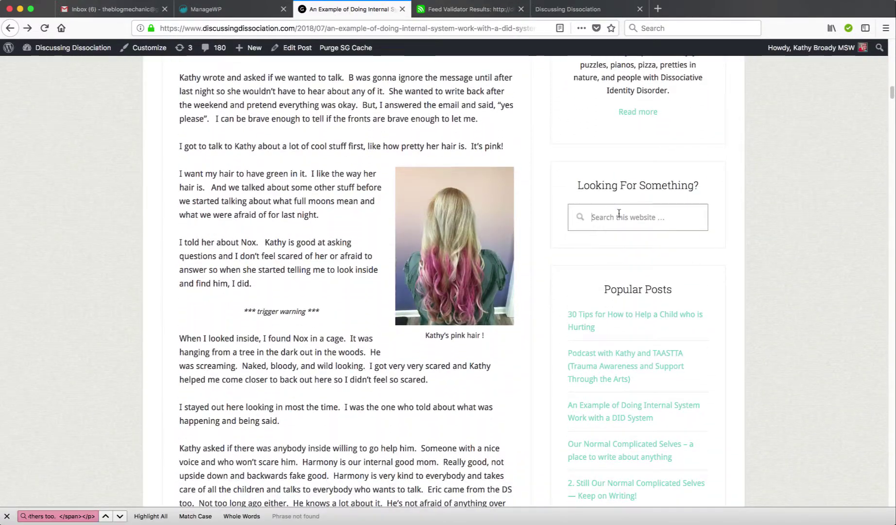
left_click(619, 213)
key("cmd+v")
key("Return")
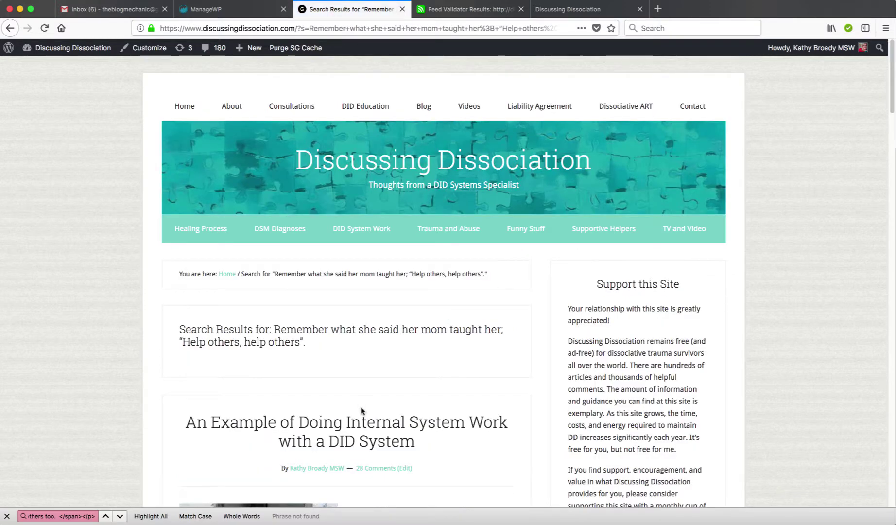
Open the matching internal system work post from the search results
scroll(435, 343, "down", 3)
scroll(435, 343, "down", 8)
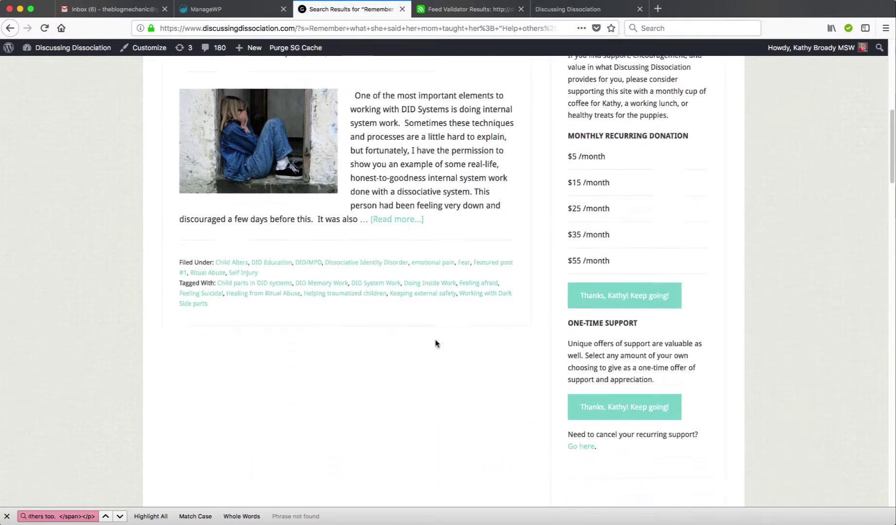
scroll(436, 343, "up", 7)
scroll(436, 343, "up", 3)
scroll(436, 343, "down", 3)
left_click(384, 216)
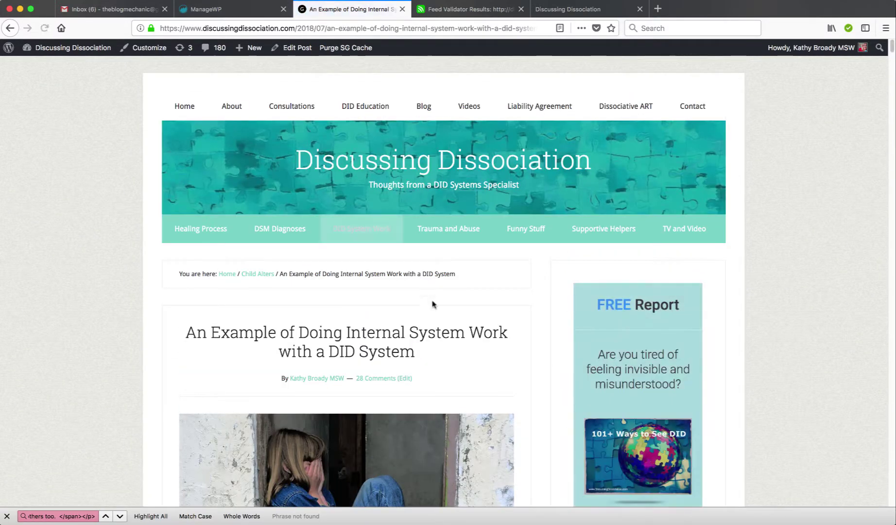
scroll(461, 321, "down", 1)
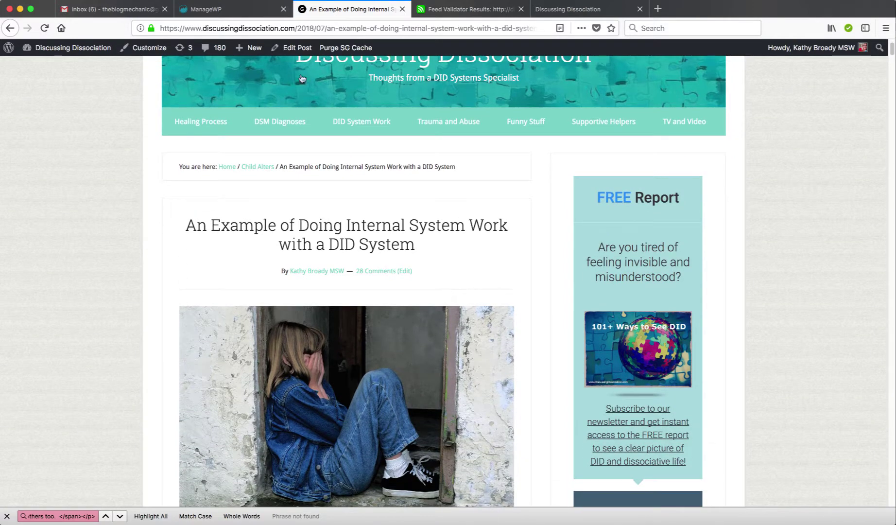
Open the post editor, search it for the copied quote, and switch to the Text view
left_click(292, 48)
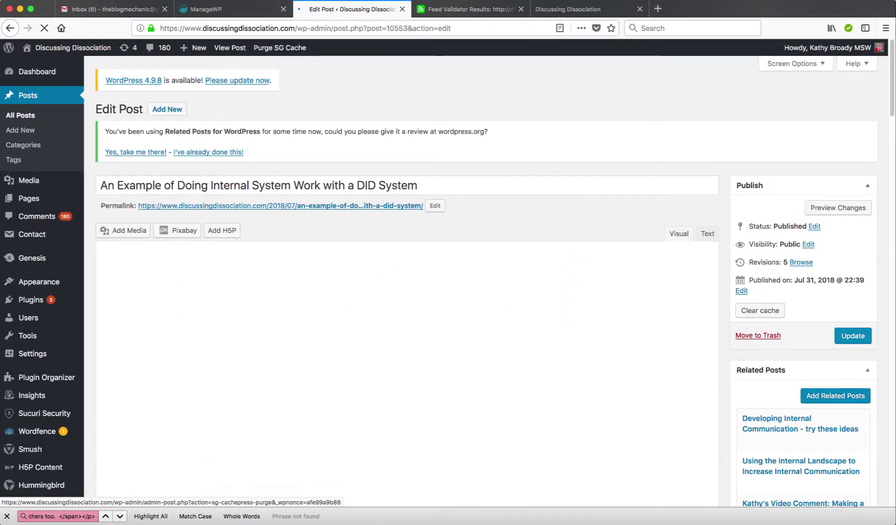
left_click(27, 516)
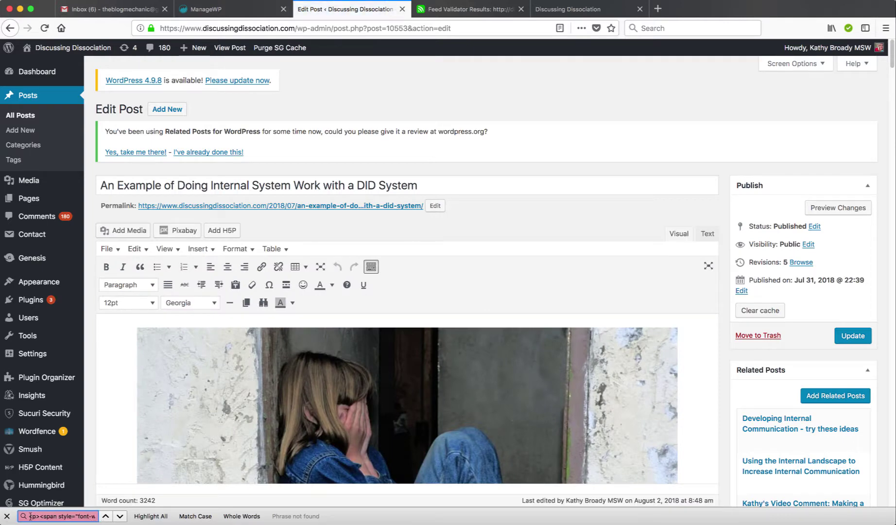
left_click_drag(30, 516, 178, 520)
key("super+v")
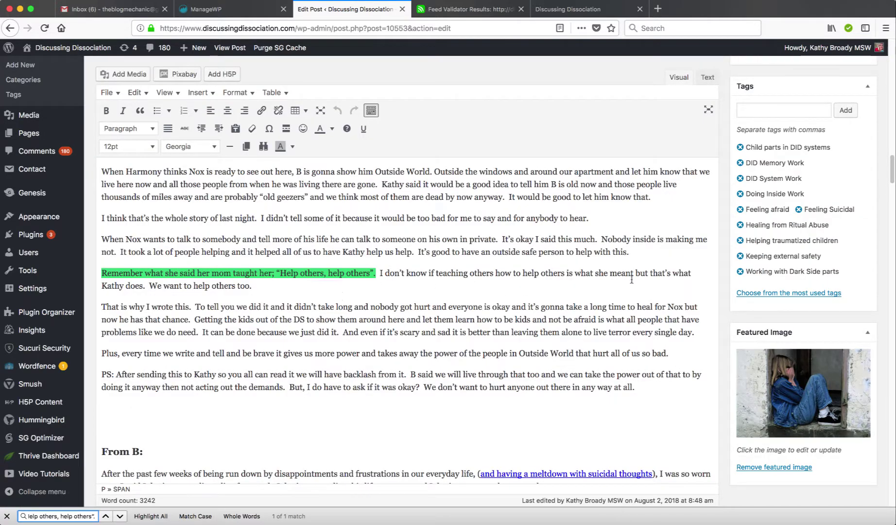
left_click(708, 81)
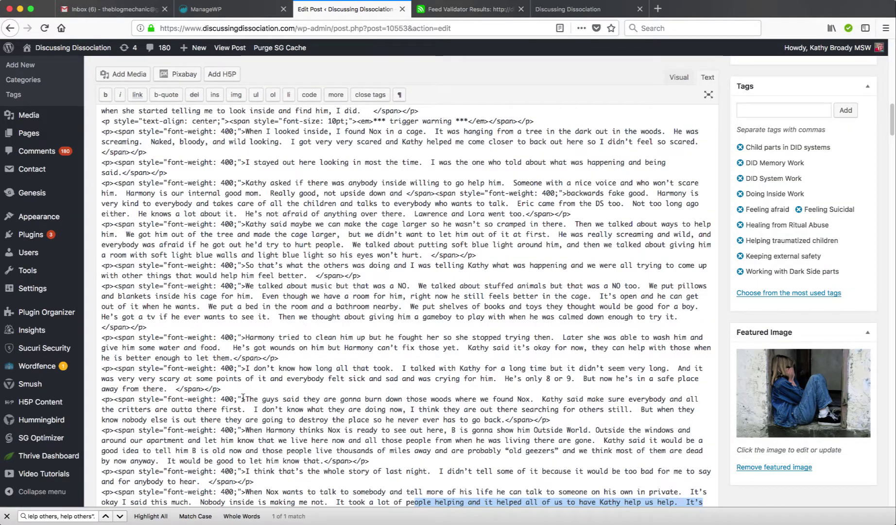
Find the 'Remember what she said her mom taught her' quote in the post's HTML
scroll(376, 363, "up", 5)
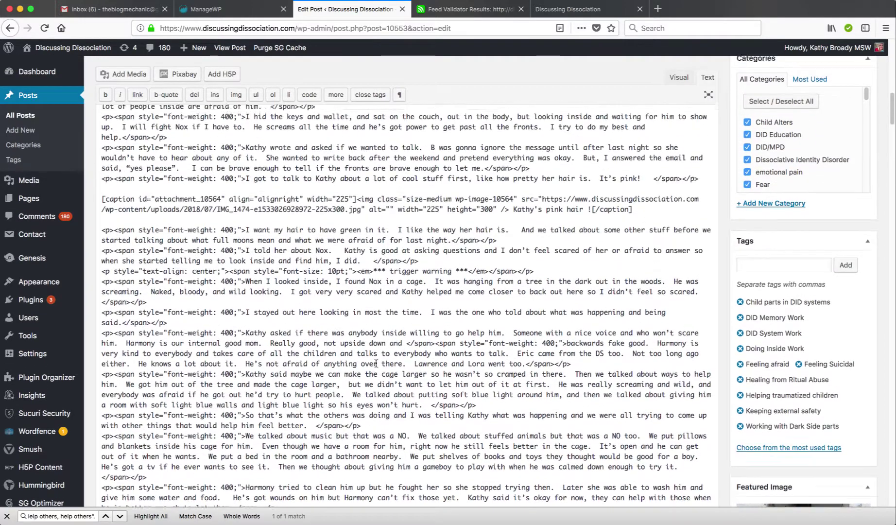
left_click(97, 516)
key("ctrl+a")
key("ctrl+v")
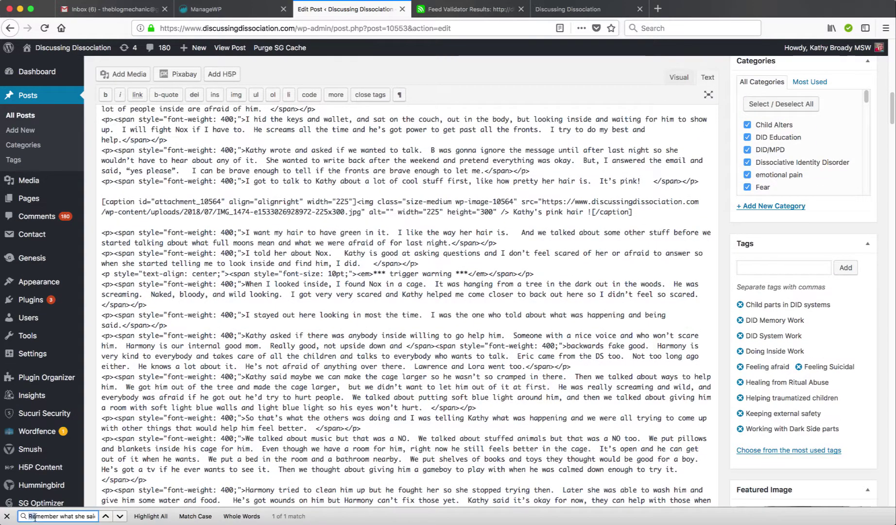
left_click_drag(36, 516, 99, 515)
key("BackSpace")
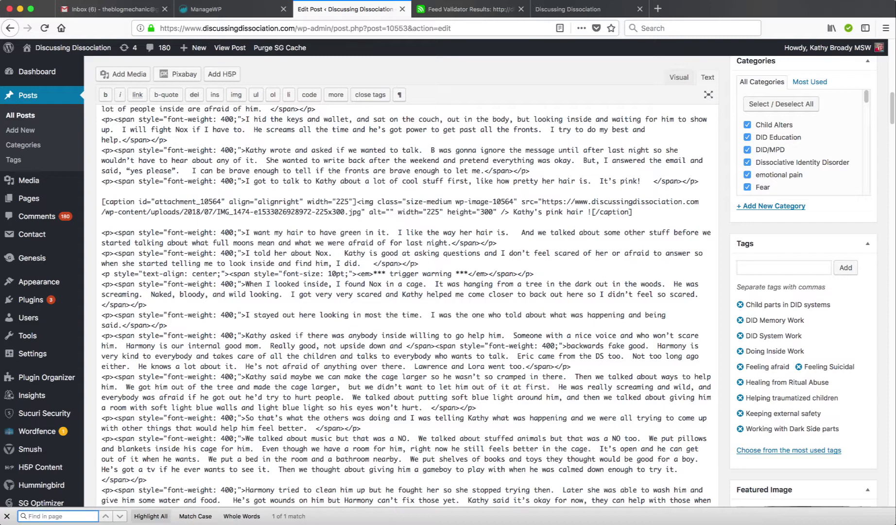
key("super+v")
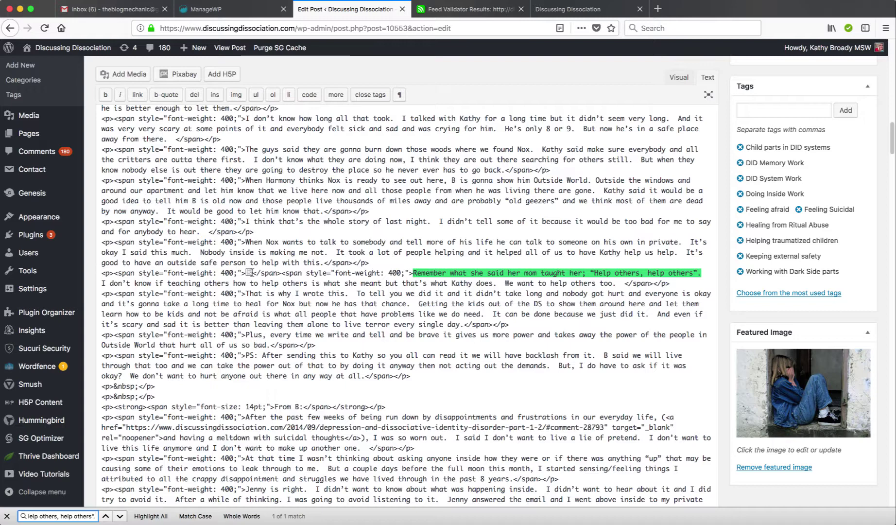
Select the empty span tag pair just before the quote
left_click(249, 273)
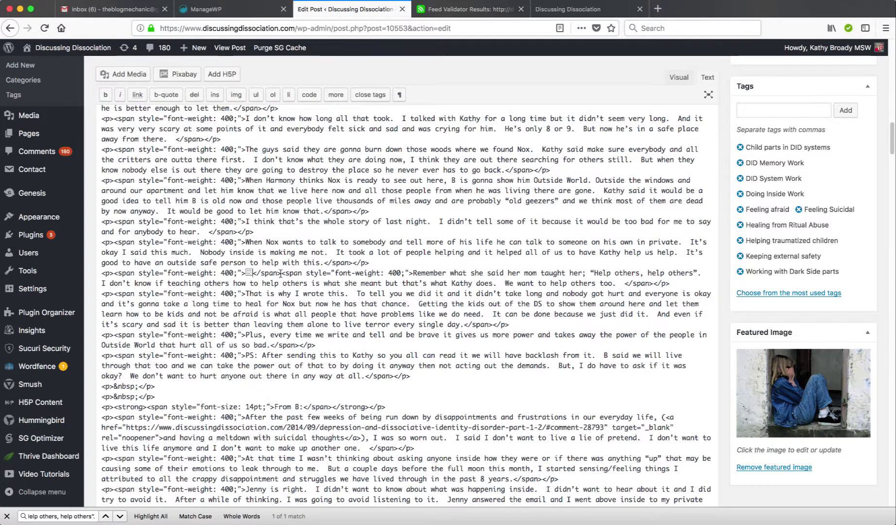
scroll(280, 273, "down", 1)
left_click_drag(281, 273, 115, 270)
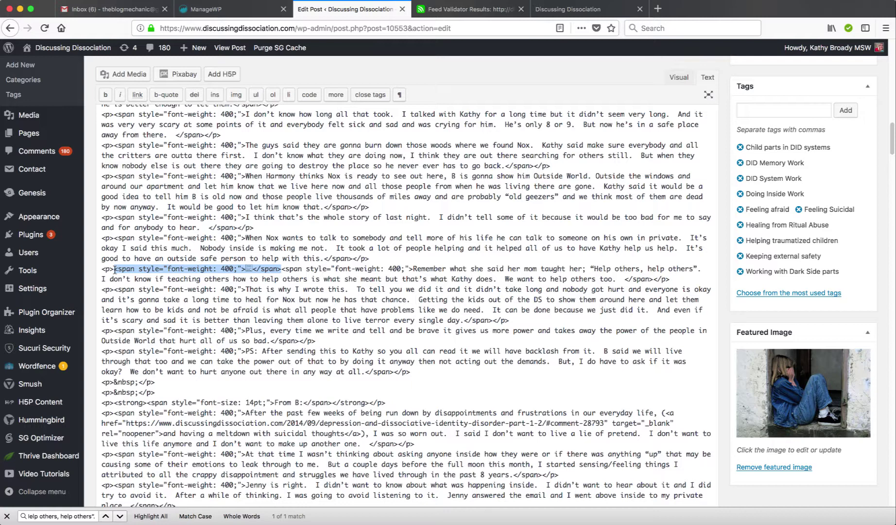
Delete the empty <span style="font-weight: 400;"></span> and the trailing spaces after 'too.'
left_click(253, 271)
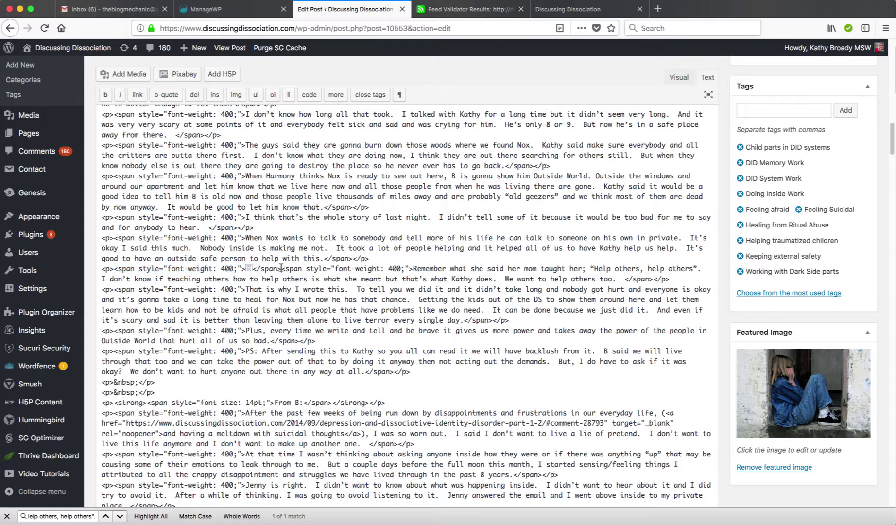
left_click_drag(281, 268, 115, 269)
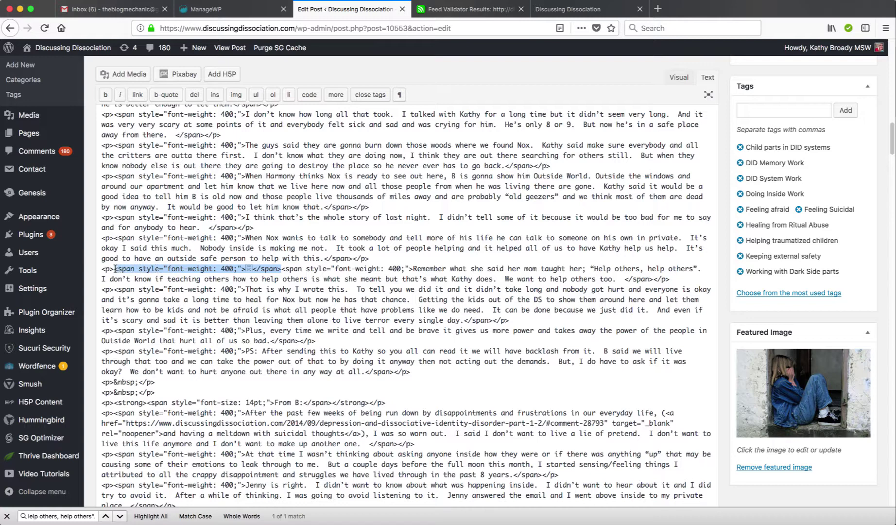
key("BackSpace")
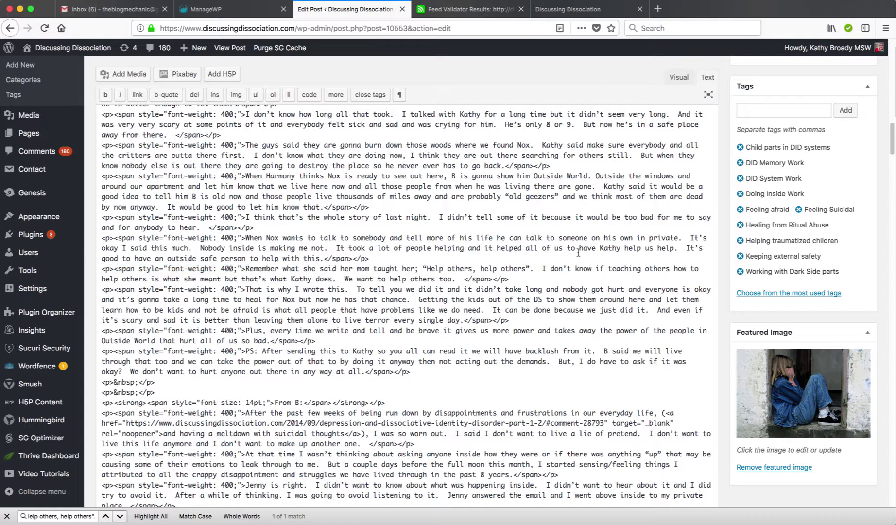
left_click(464, 278)
key("BackSpace")
key("BackSpace")
Update the post to save the corrected HTML
scroll(651, 209, "up", 8)
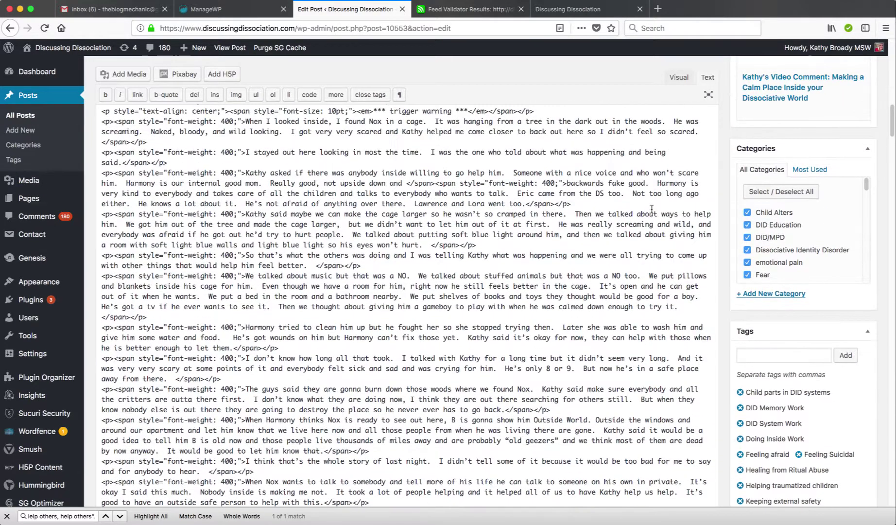
scroll(651, 209, "up", 4)
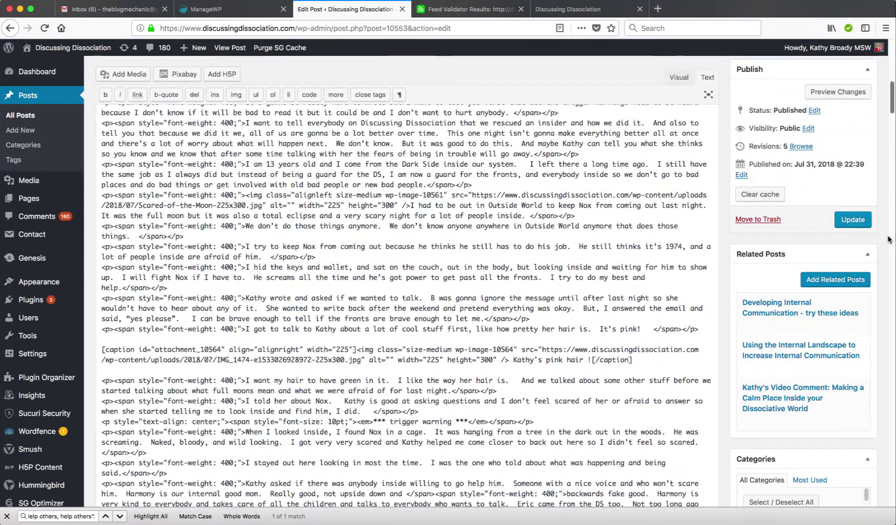
left_click(846, 221)
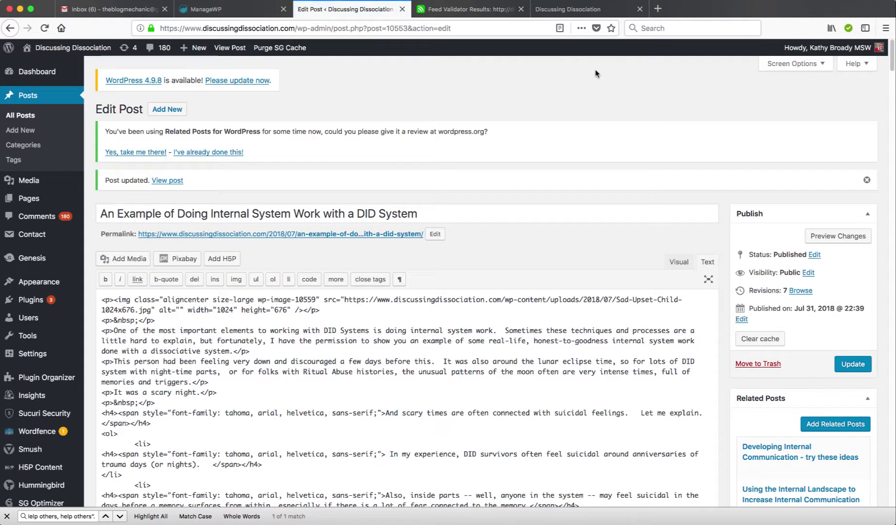
Reload the Discussing Dissociation feed so it lists more posts, including the internal system work post
left_click(562, 10)
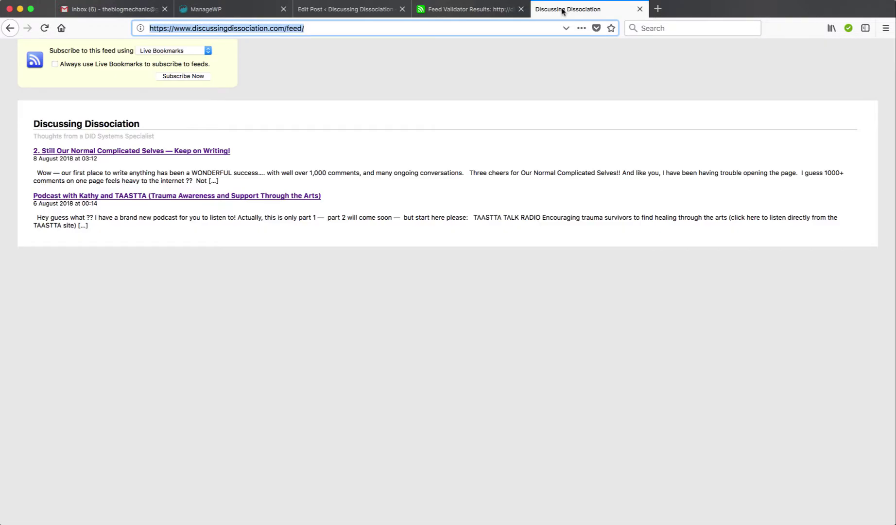
left_click(45, 28)
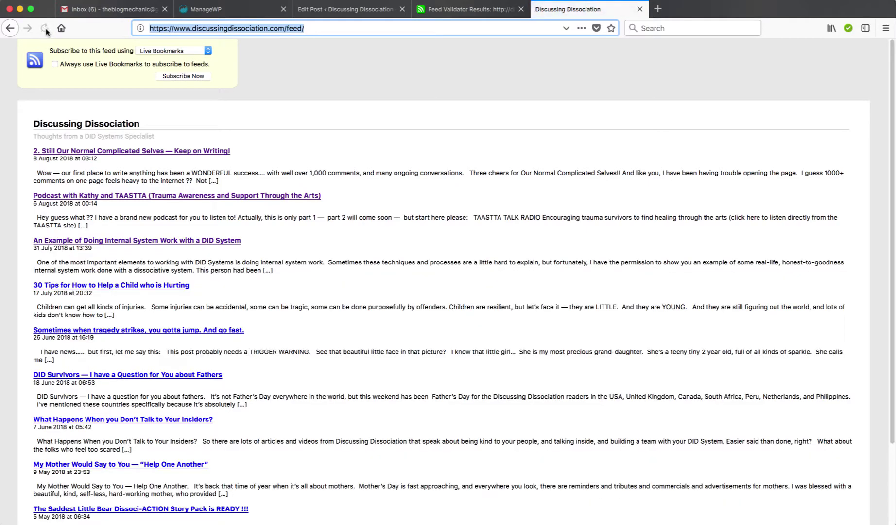
scroll(412, 262, "down", 3)
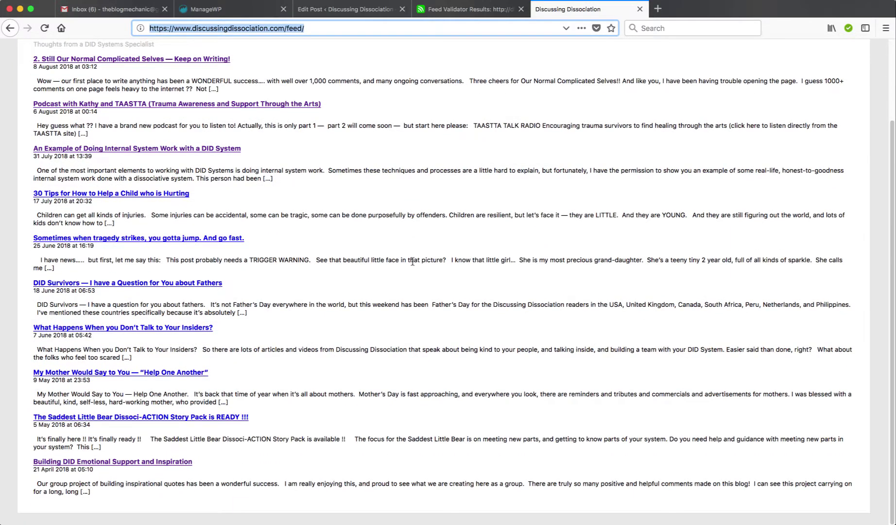
scroll(412, 262, "up", 3)
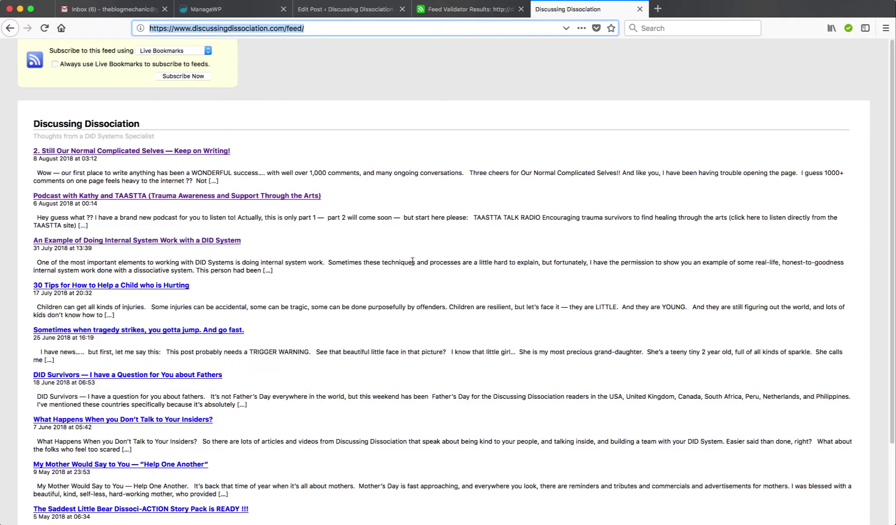
Re-validate the feed in Feed Validator and highlight the 'Congratulations! This is a valid RSS feed' result
left_click(456, 10)
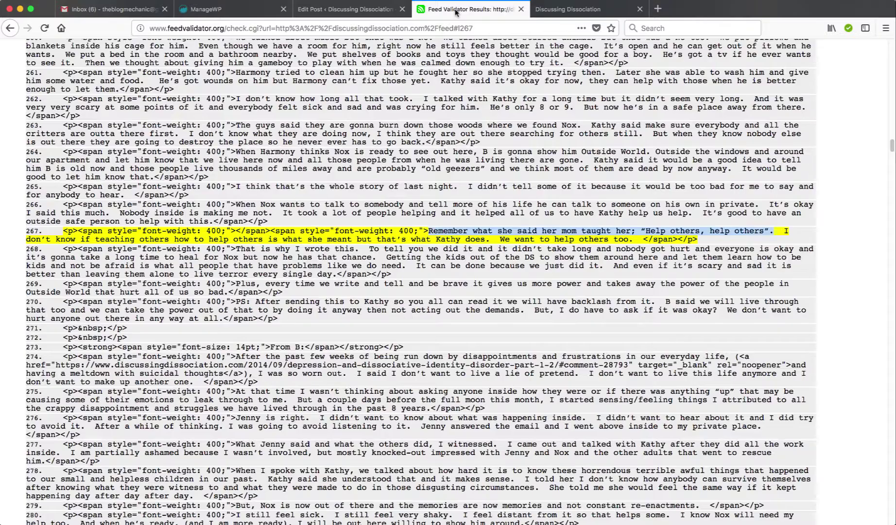
scroll(692, 129, "up", 10)
scroll(692, 129, "up", 15)
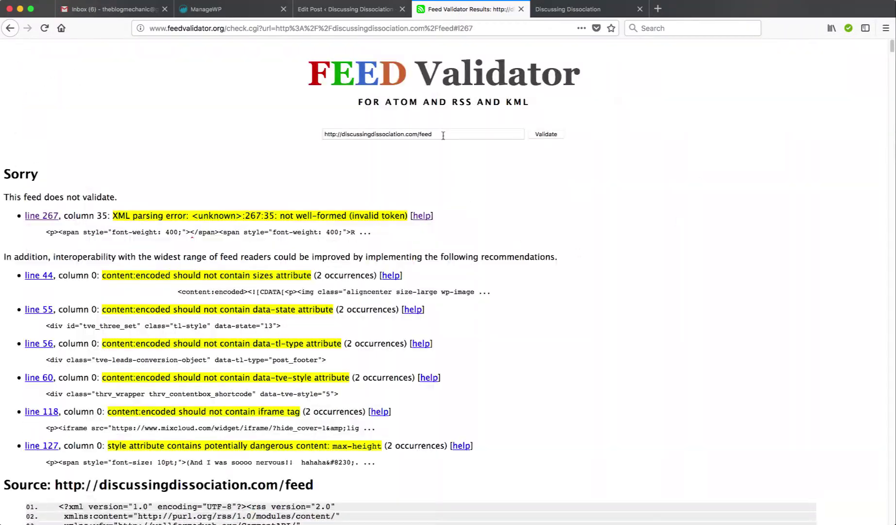
left_click(544, 136)
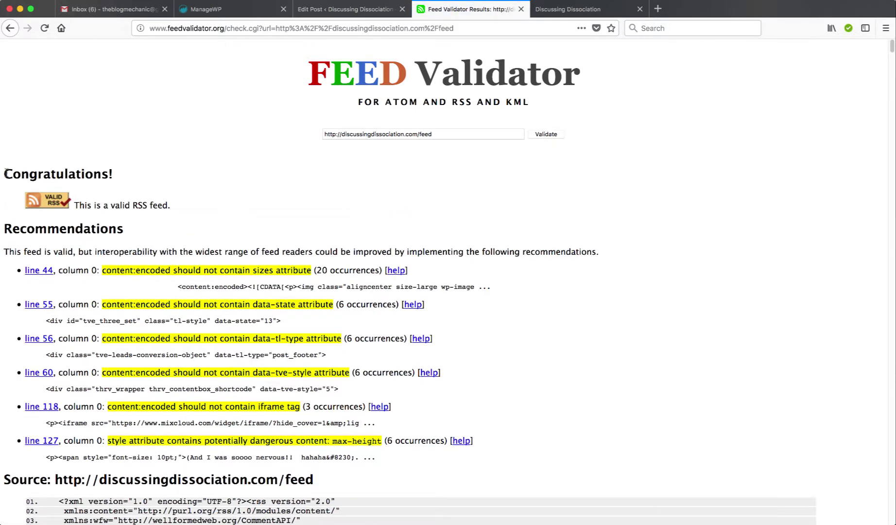
left_click_drag(2, 174, 133, 174)
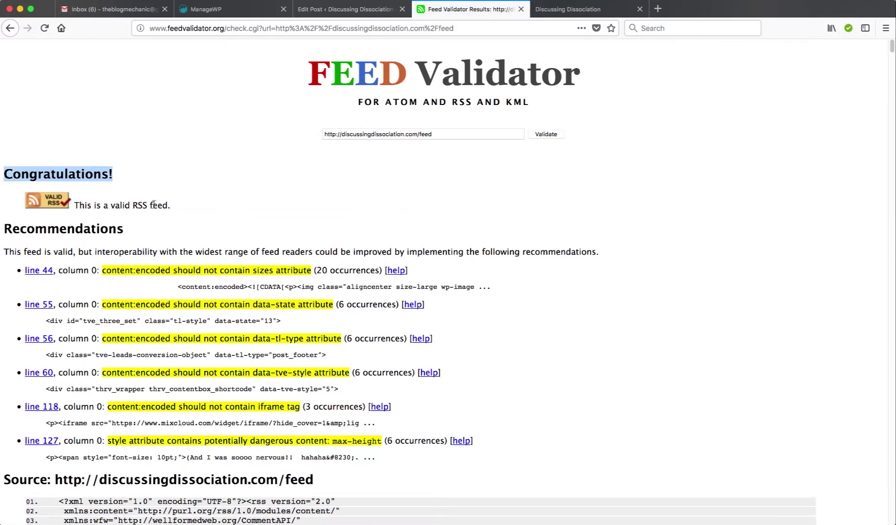
left_click(179, 209)
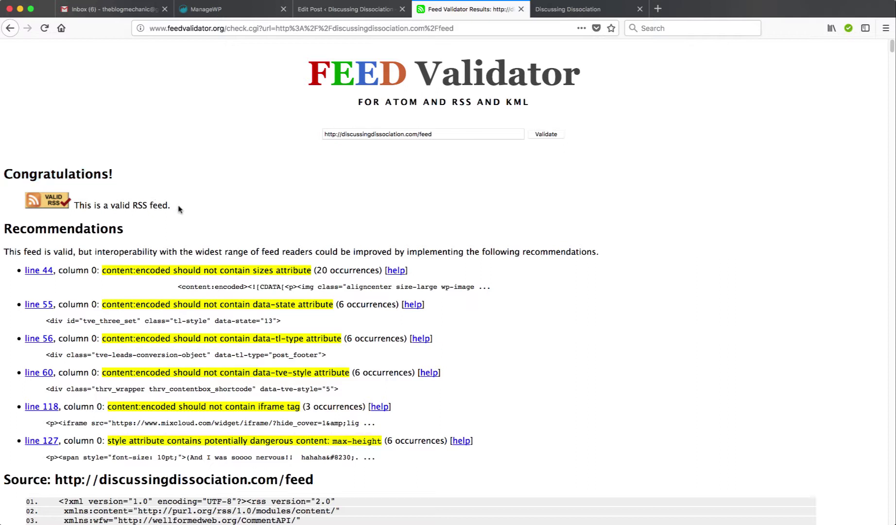